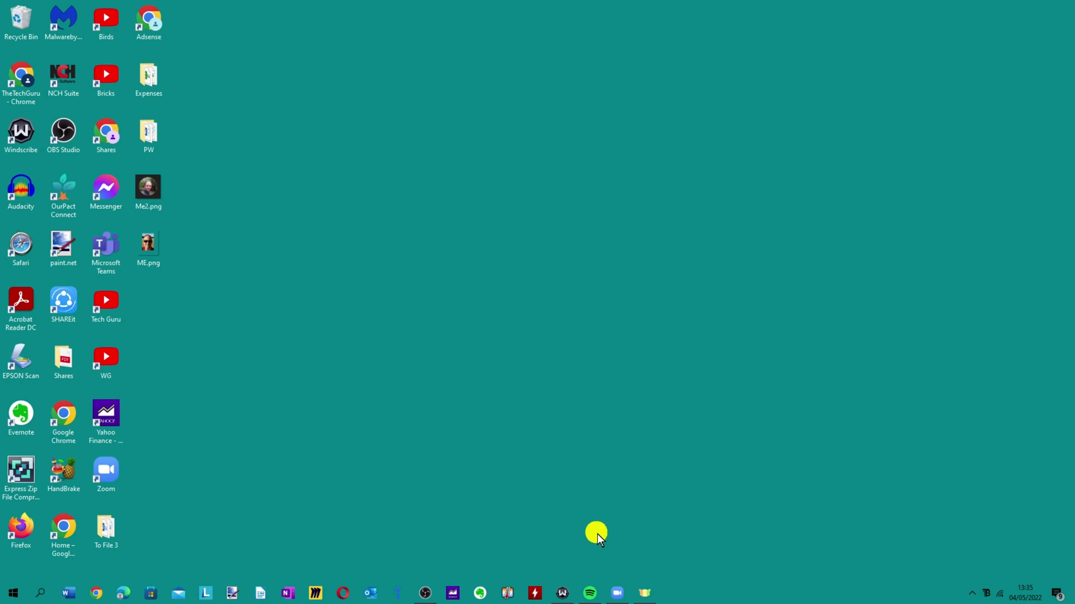
Step: Launch the Zoom desktop app from the taskbar
left_click(618, 594)
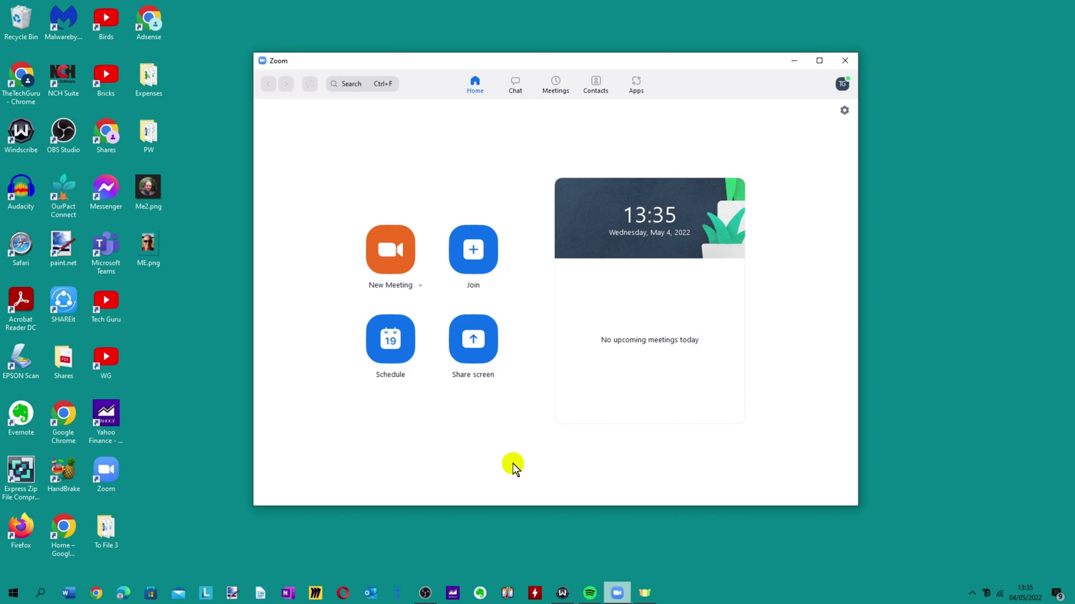
Step: Start an instant meeting, dismiss the Join Audio prompt and maximize the meeting window
left_click(390, 250)
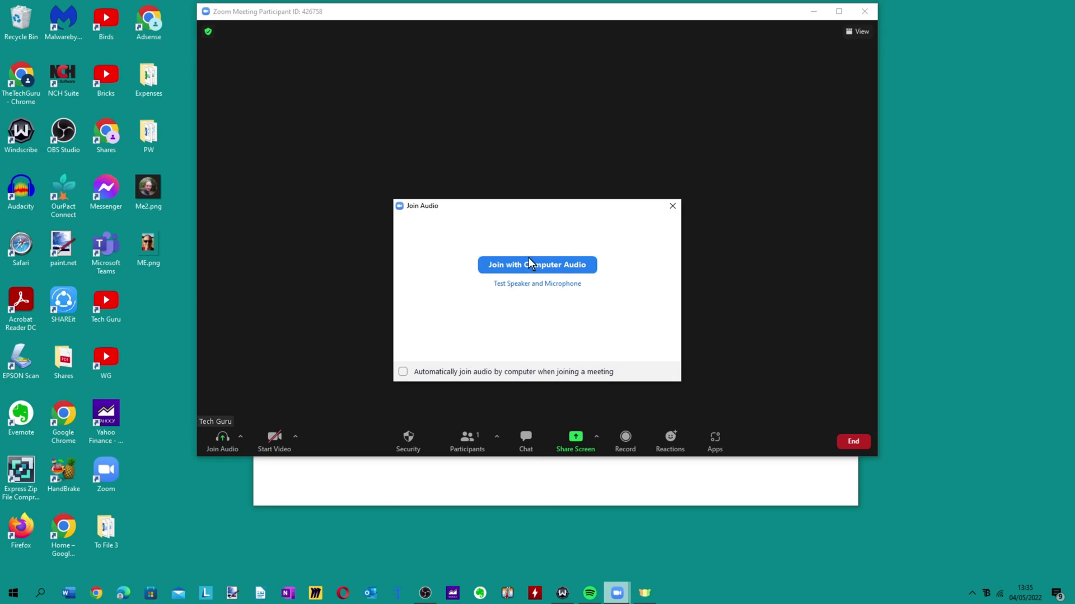
left_click(673, 206)
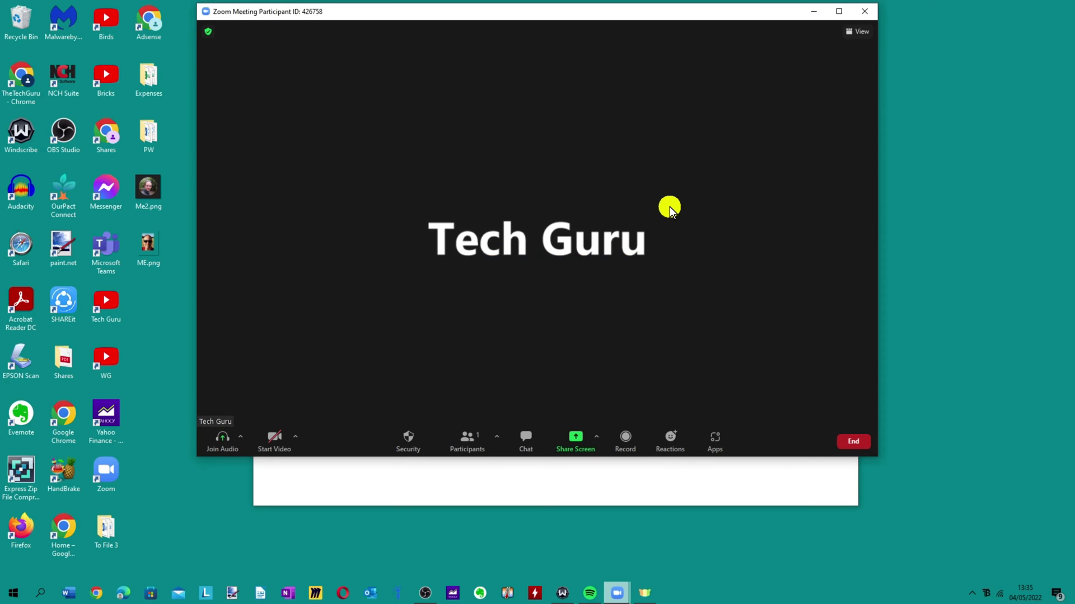
left_click(841, 17)
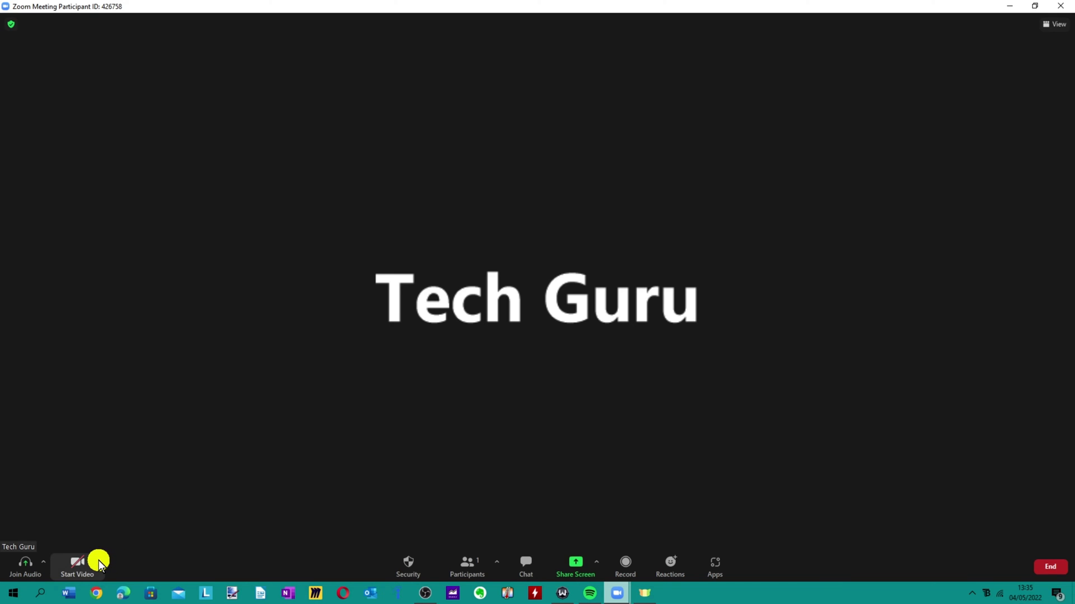
left_click(99, 561)
Step: From Video Settings > Profile, launch Edit My Profile in the browser and minimize the meeting
left_click(128, 541)
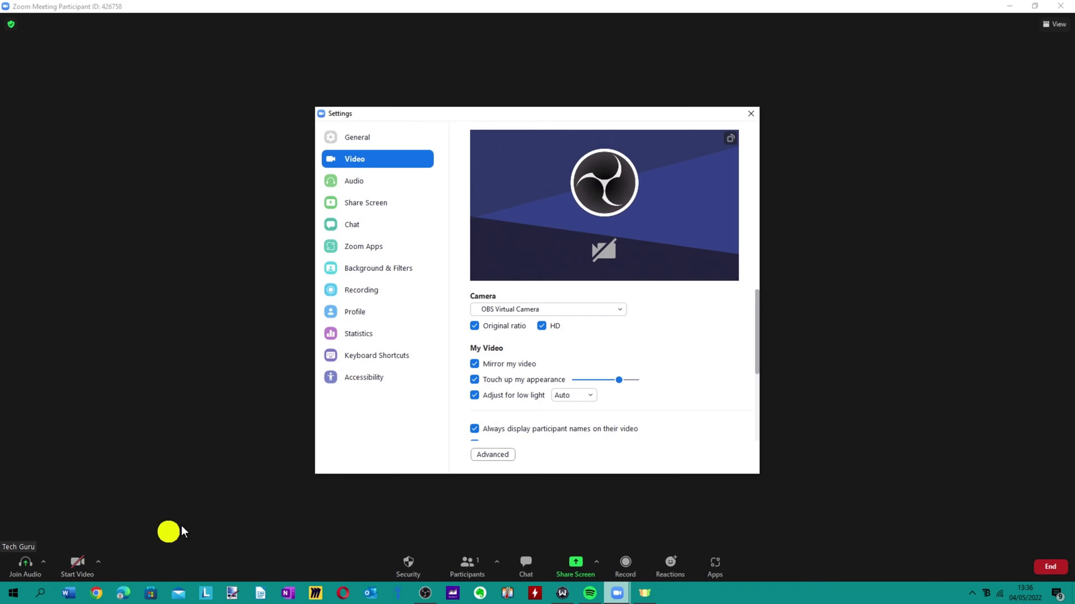
left_click(362, 312)
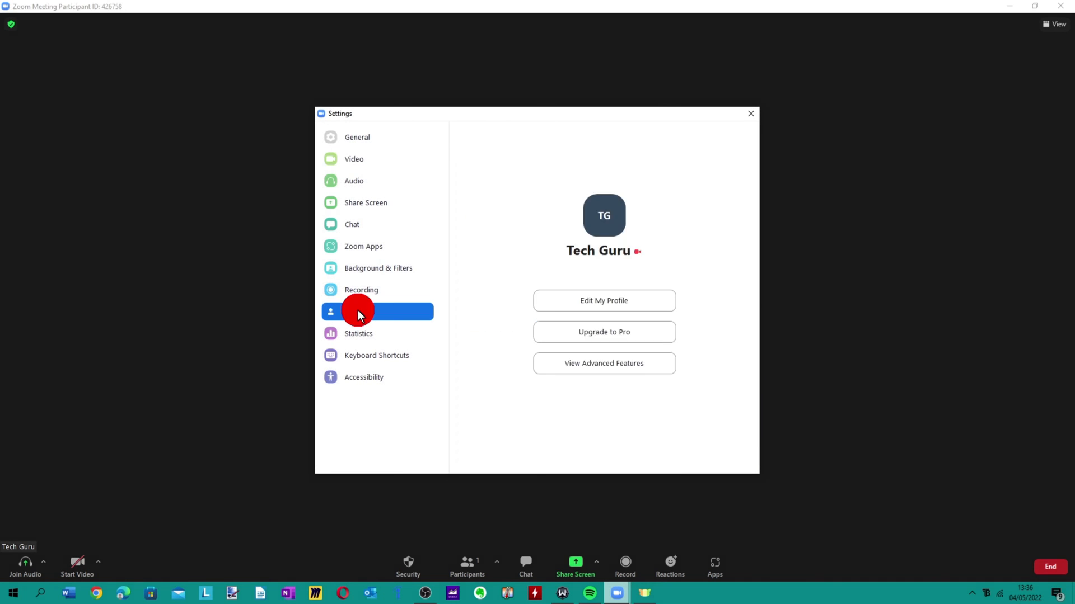
mouse_move(604, 216)
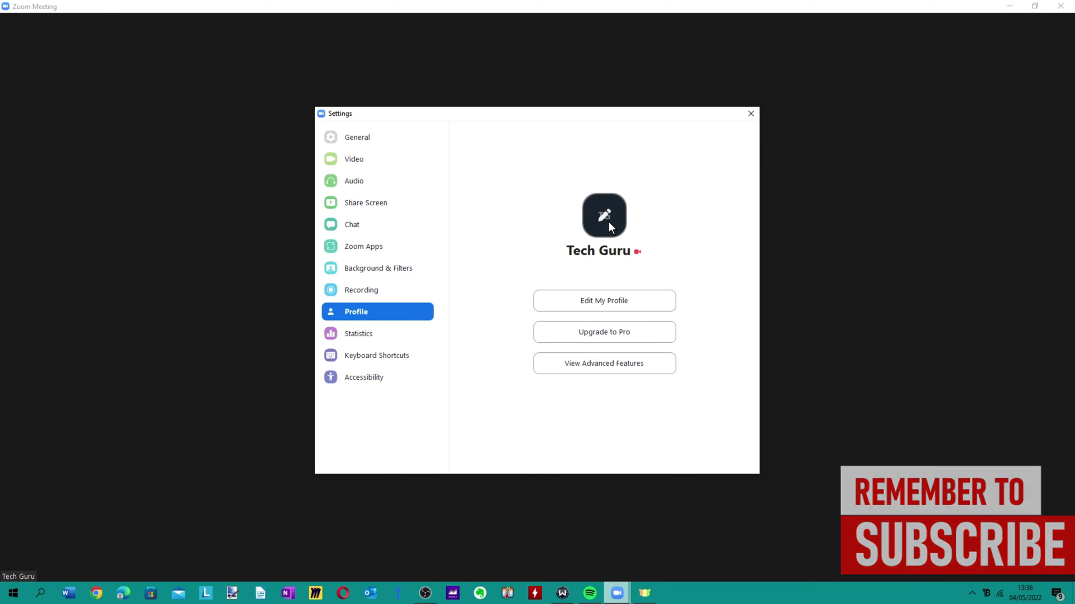
left_click(599, 302)
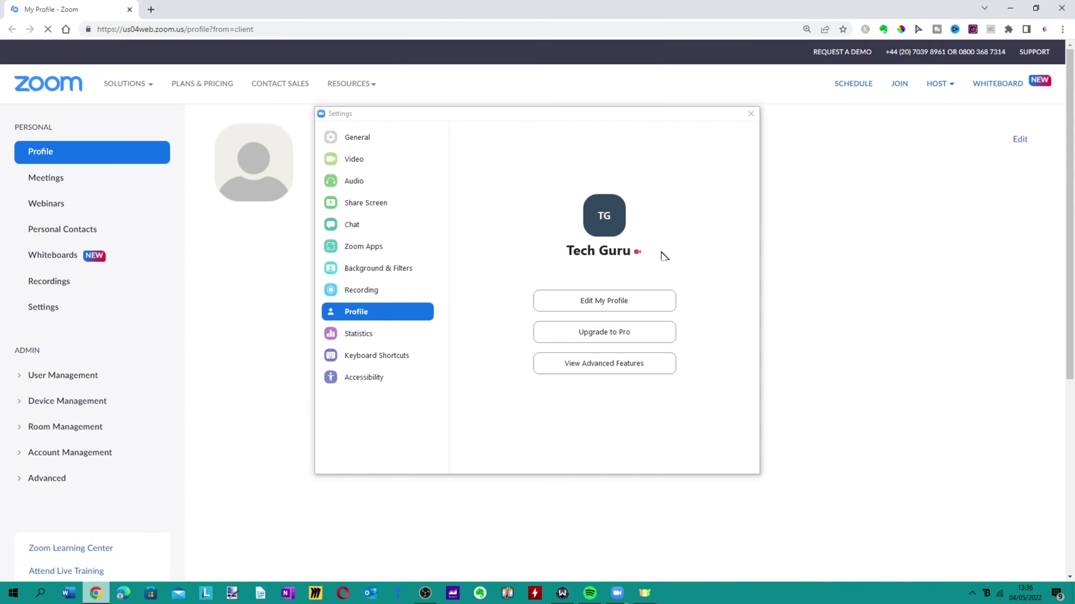
left_click(750, 113)
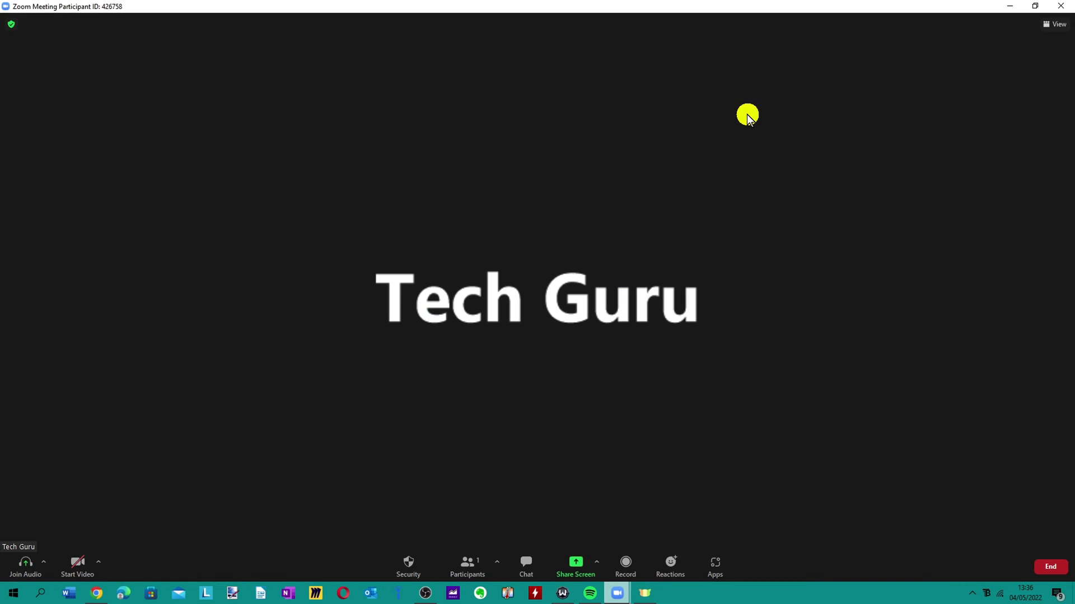
left_click(1010, 7)
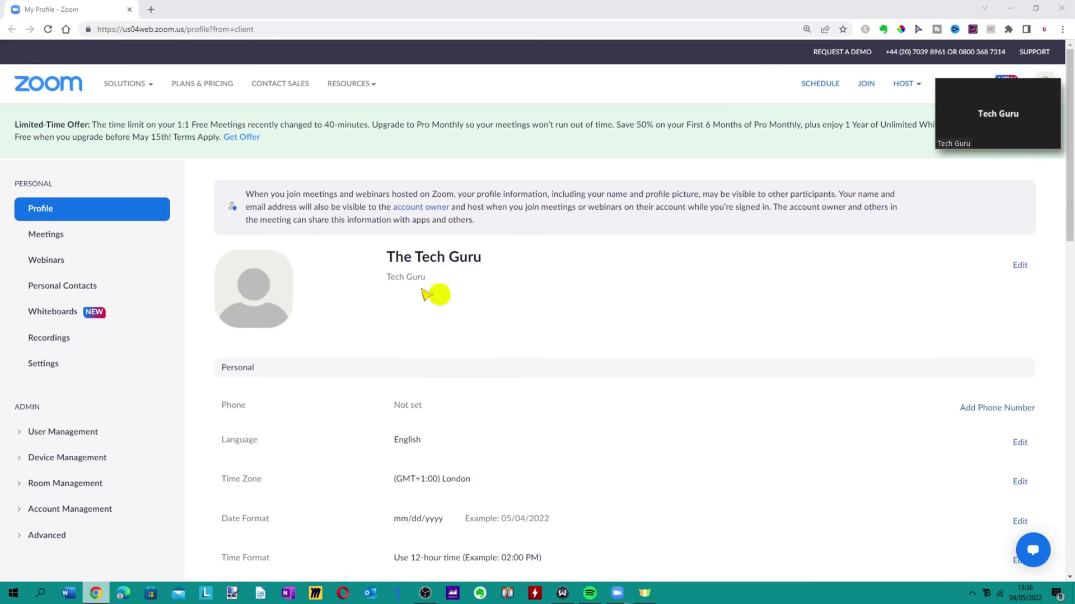
mouse_move(254, 289)
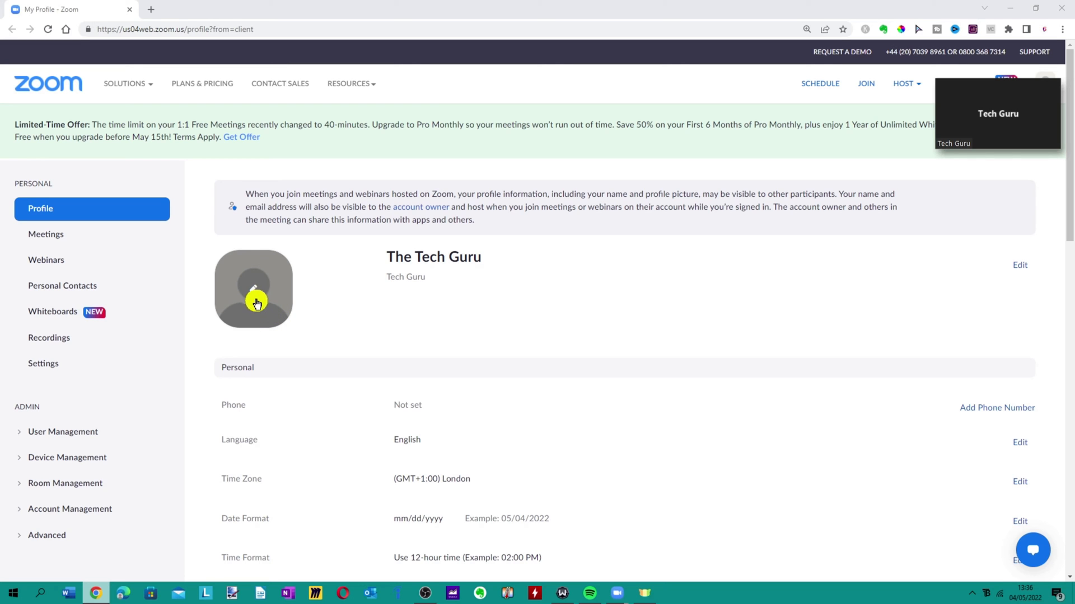
Step: Begin changing the profile picture and browse the computer for an image
left_click(253, 290)
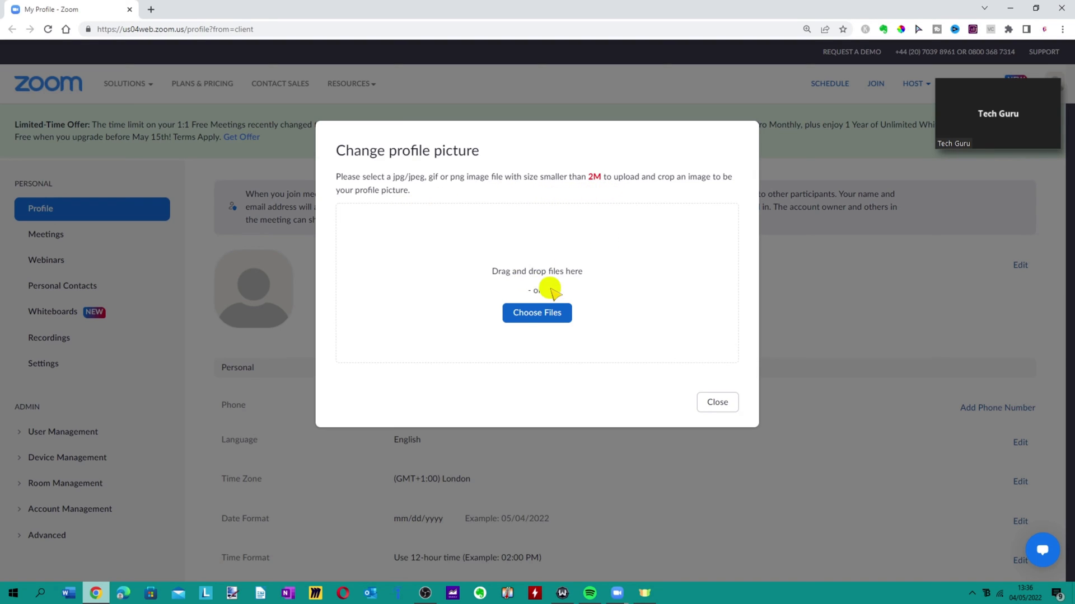
left_click(544, 314)
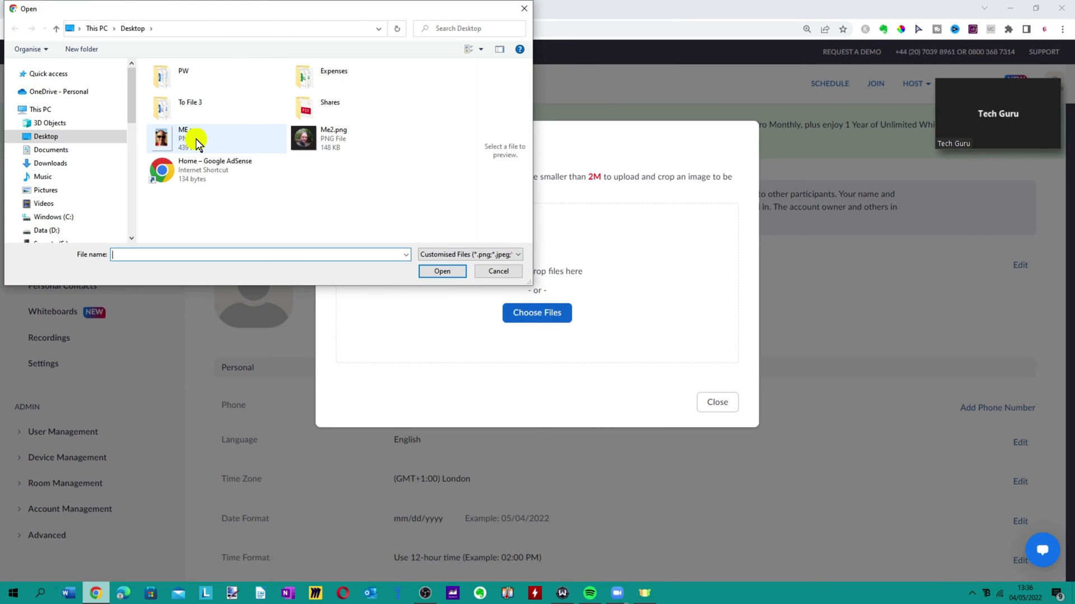
Step: Select ME.png and upload it into the Change profile picture dialog
left_click(193, 137)
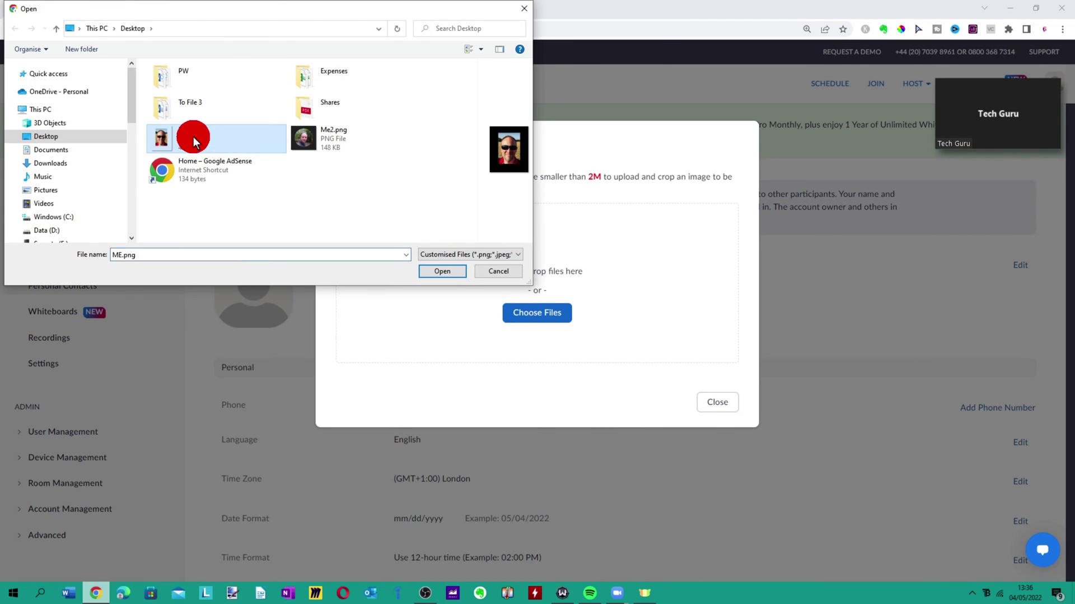
left_click(442, 272)
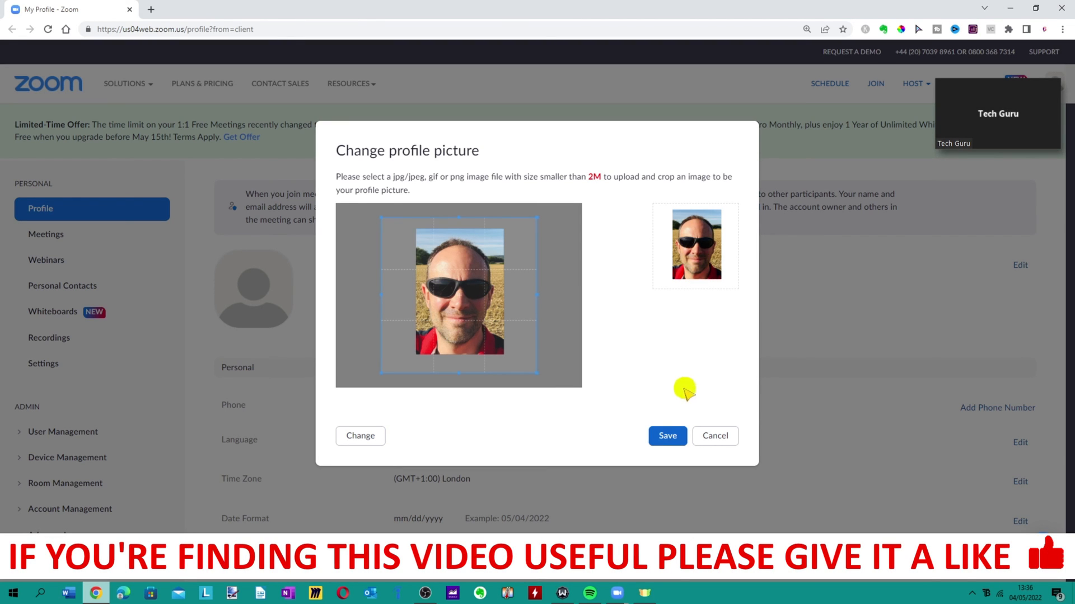
Step: Save the cropped photo as the profile picture and return to the Zoom meeting
left_click(667, 436)
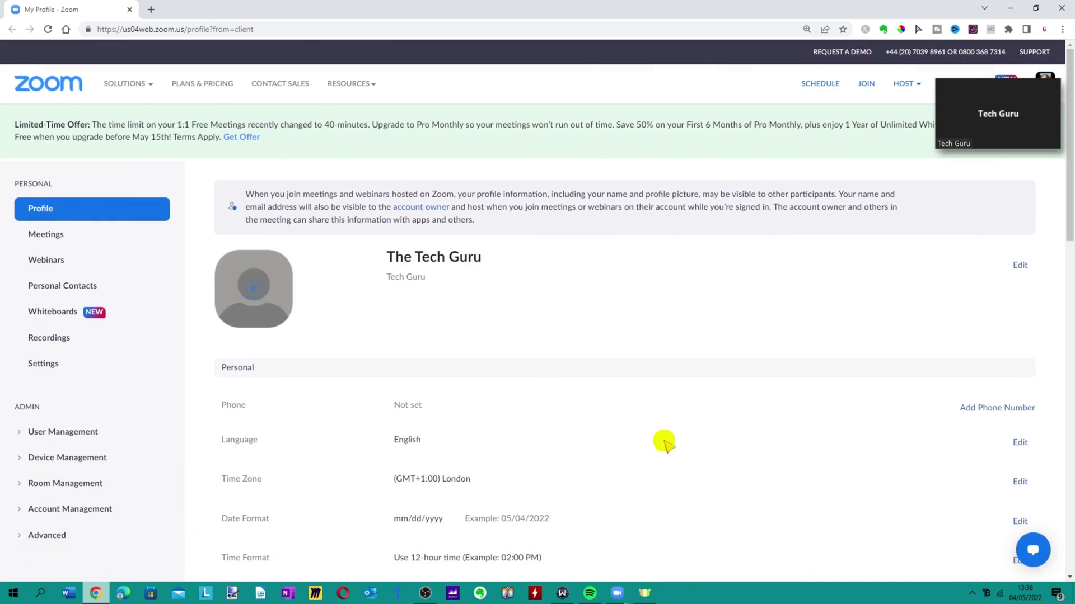
mouse_move(617, 594)
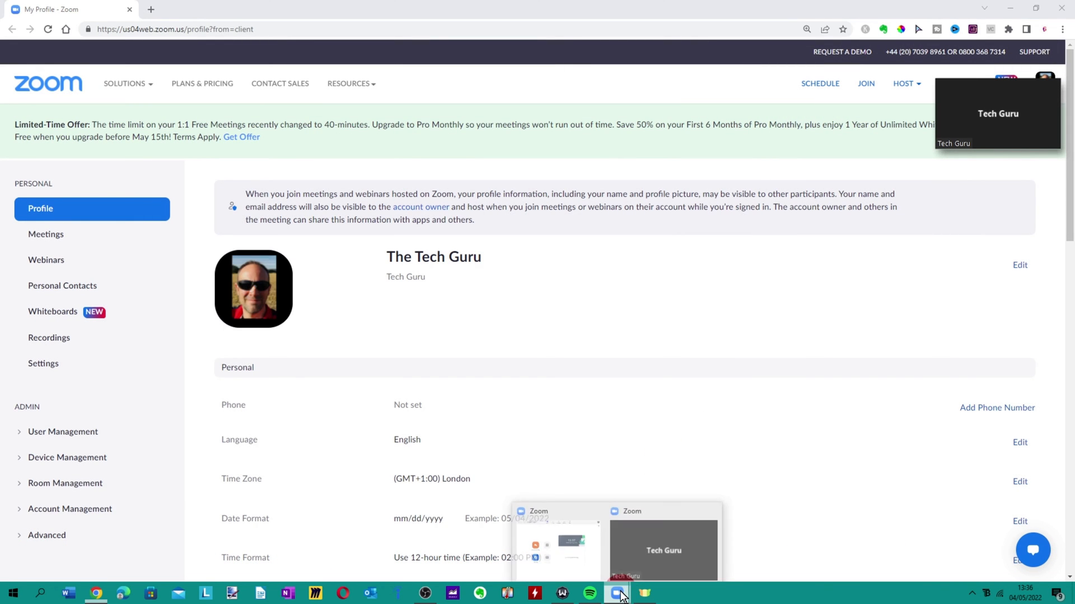
left_click(650, 548)
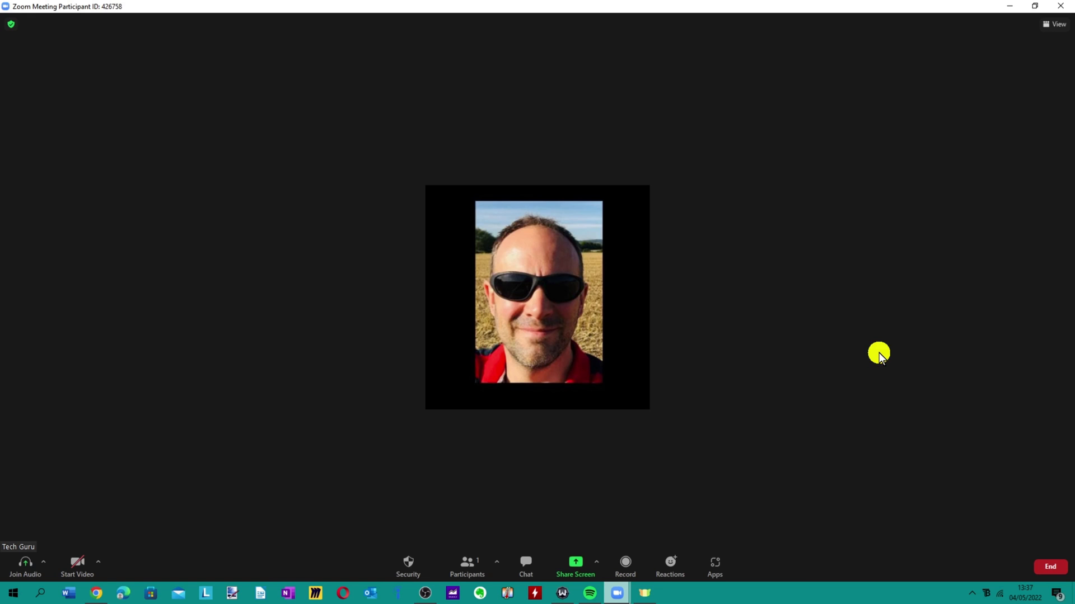